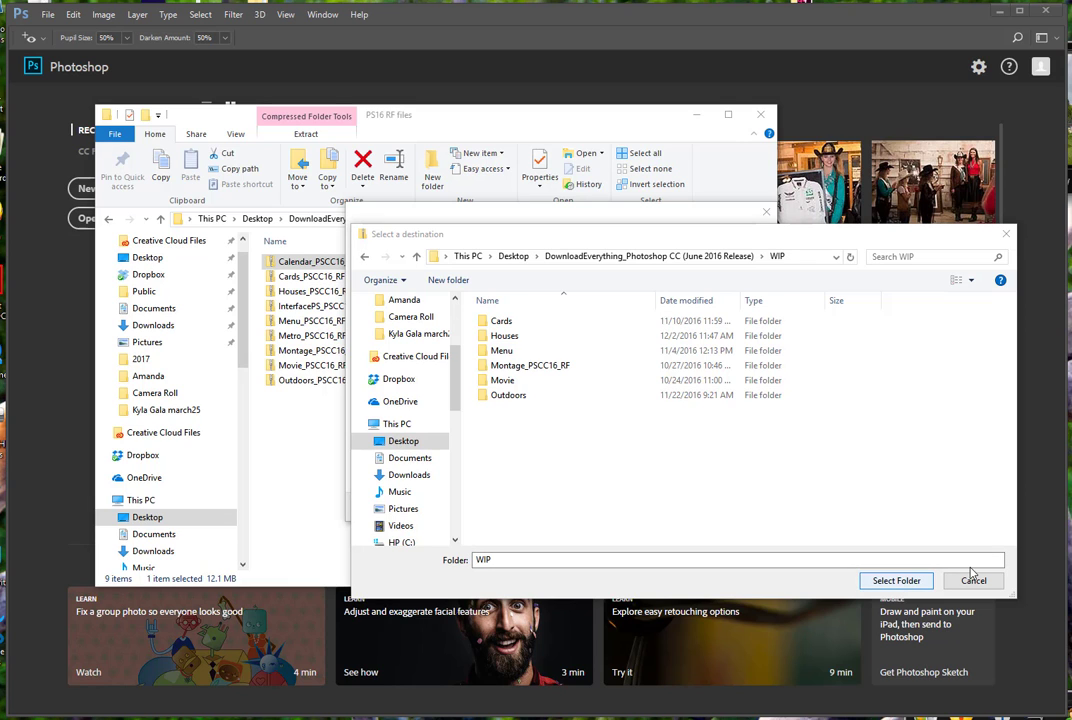
Extract the Calendar archive into the WIP folder and open ballet-cover.psd without resolving its missing fonts.
left_click(893, 580)
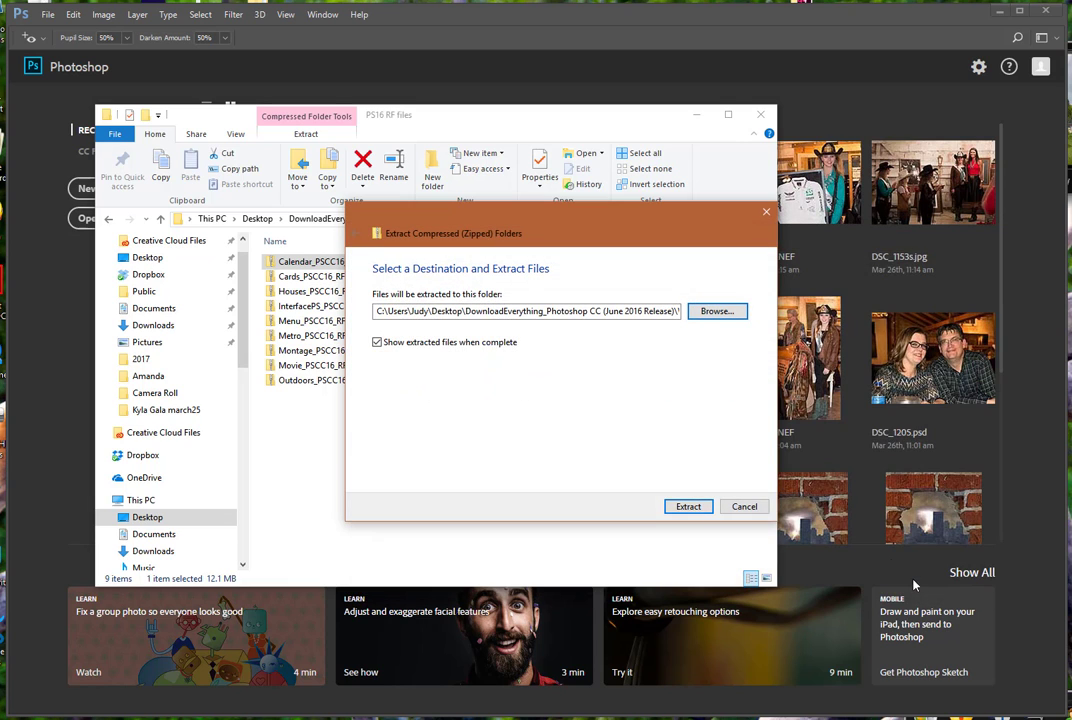
left_click(687, 507)
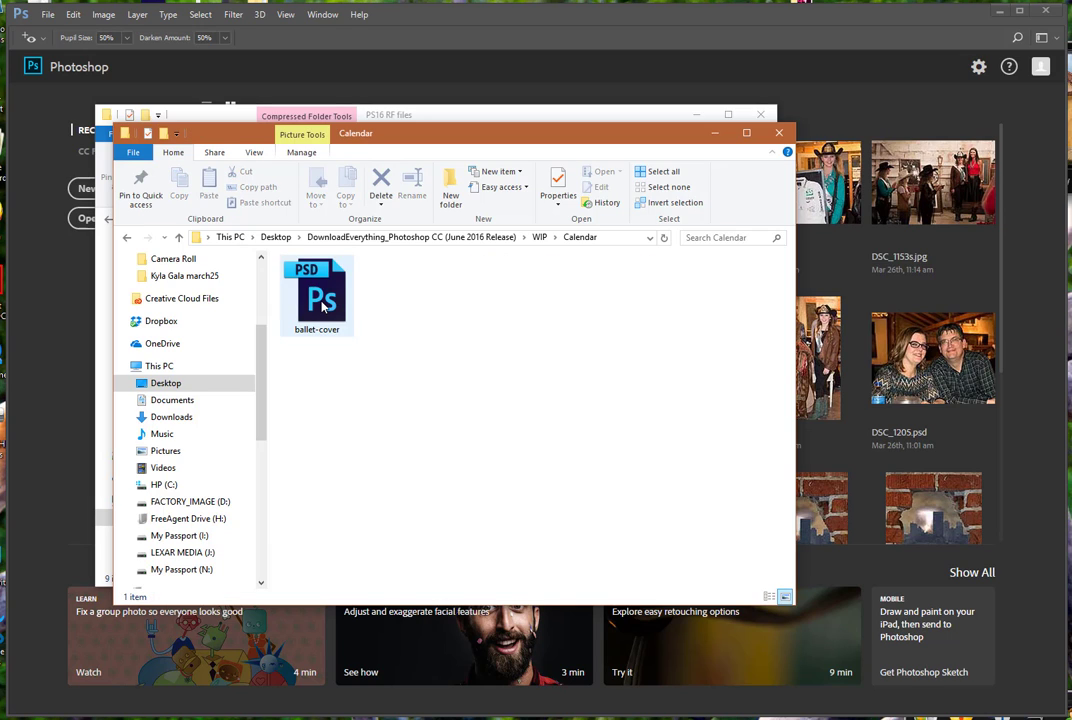
double_click(322, 307)
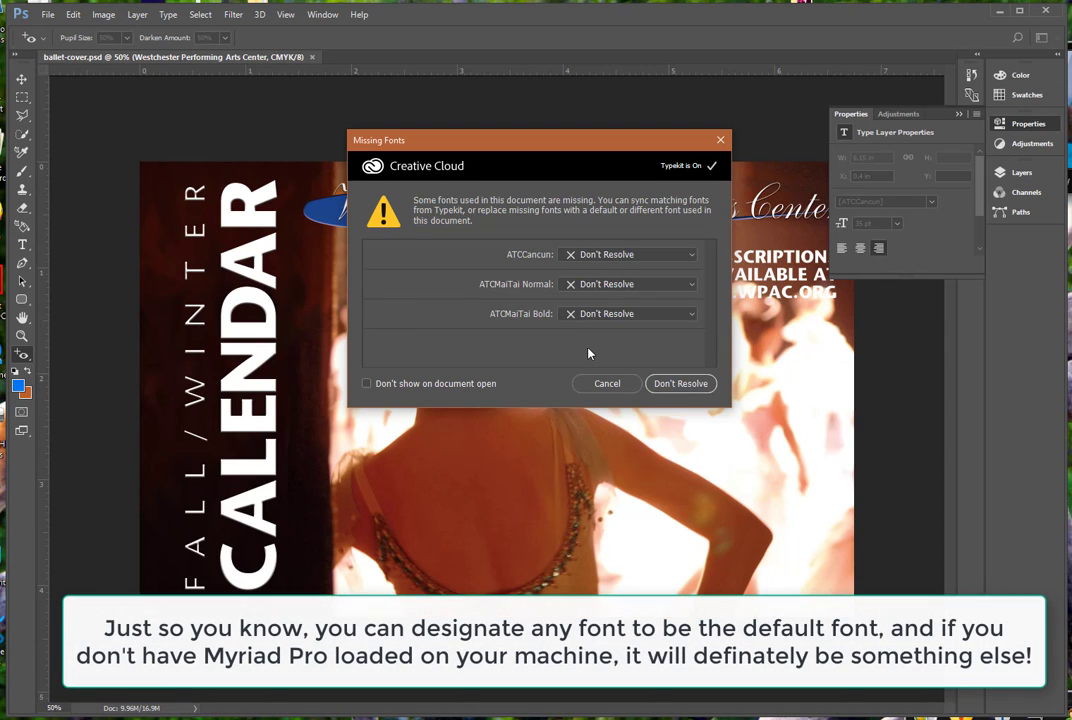
left_click(610, 384)
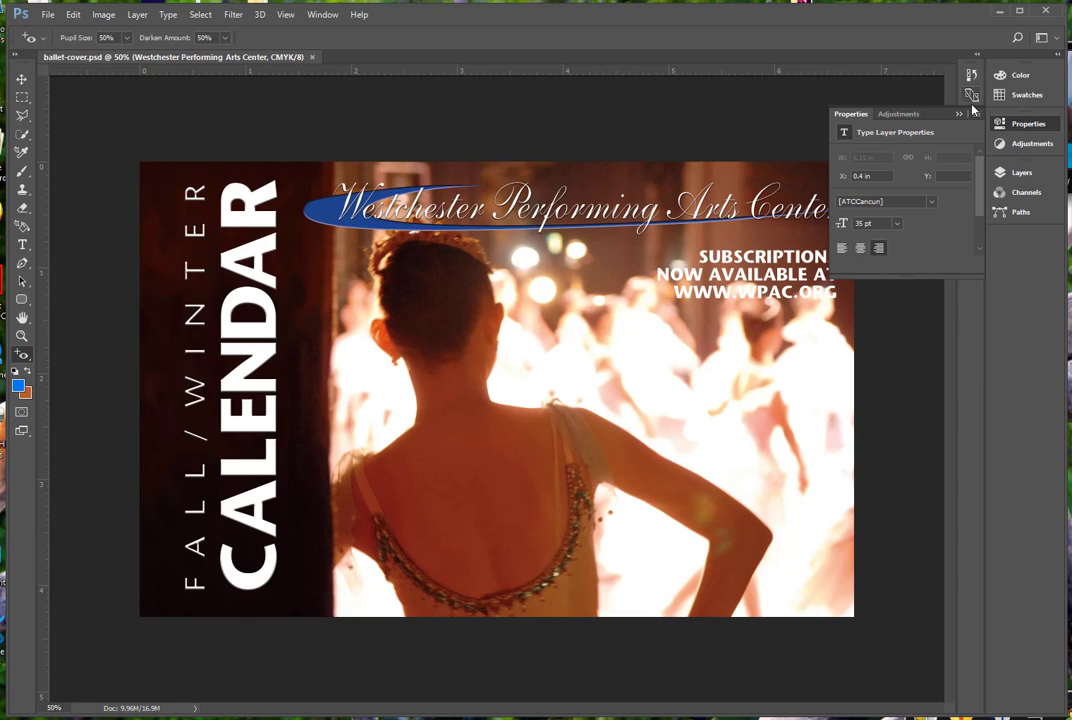
Show the layers and start editing the Westchester Performing Arts Center text with the Type tool, accepting font substitution.
left_click(1004, 175)
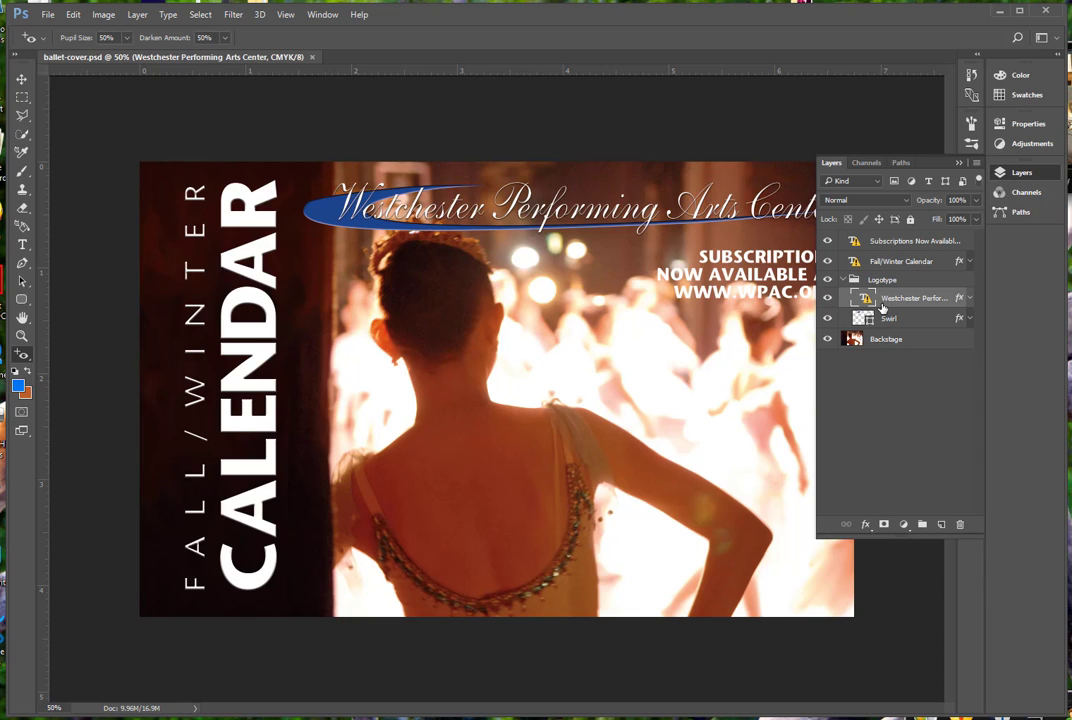
key("t")
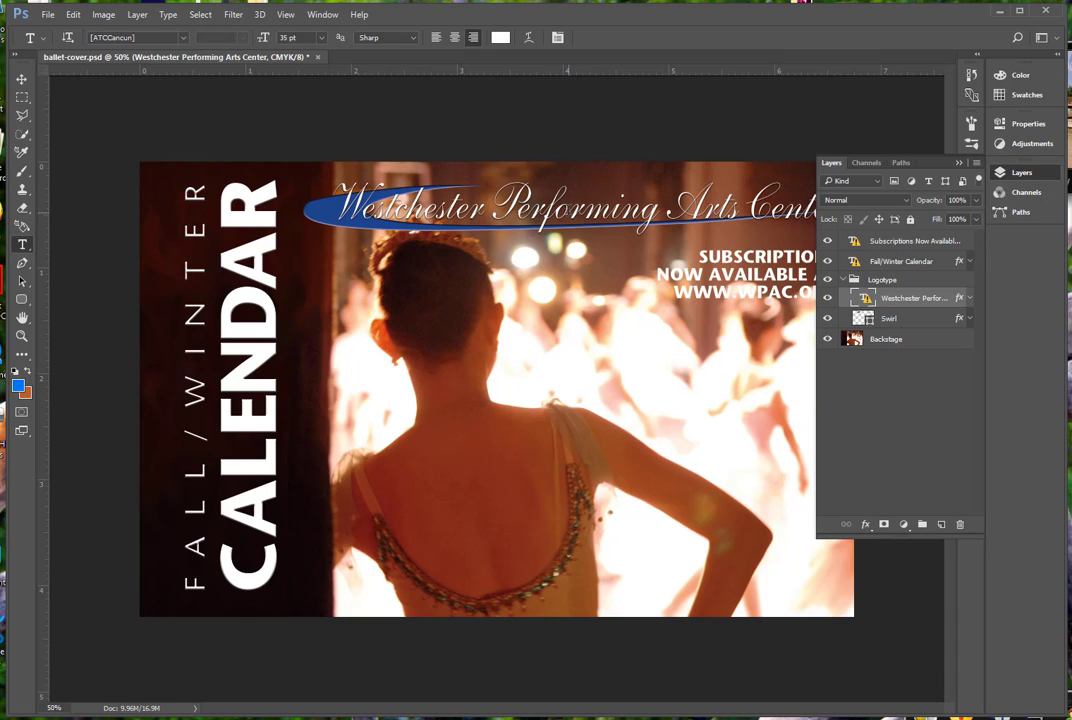
left_click(567, 205)
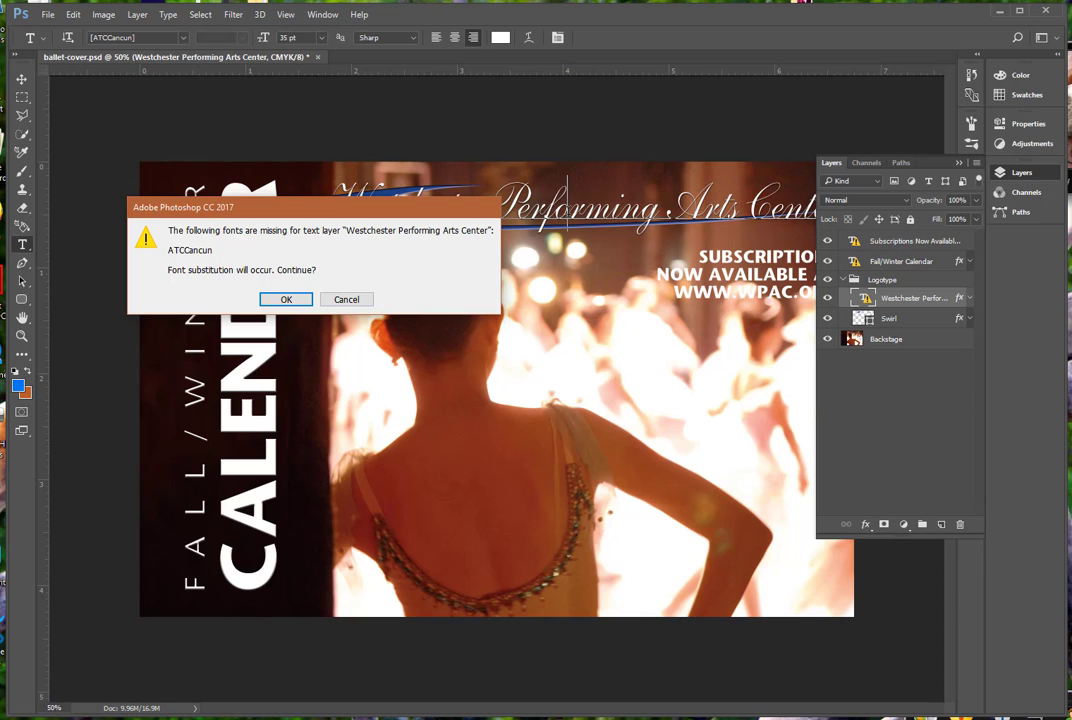
left_click(286, 300)
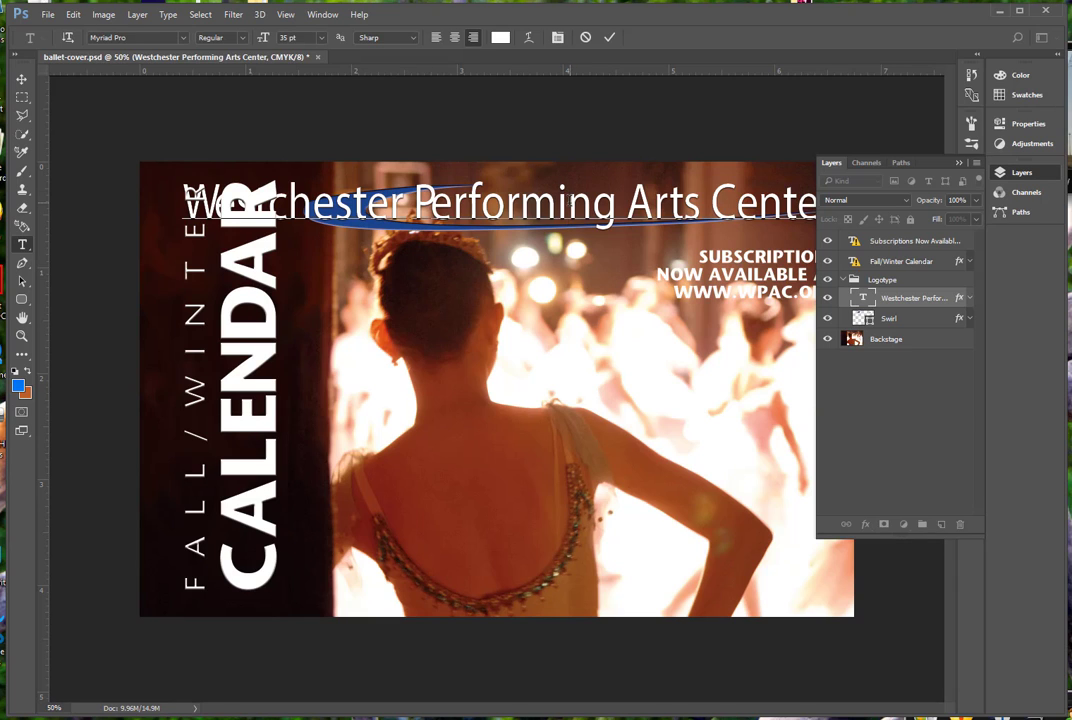
Set the entire Westchester Performing Arts Center line to the ATC Citrine Regular font and commit the edit.
triple_click(567, 203)
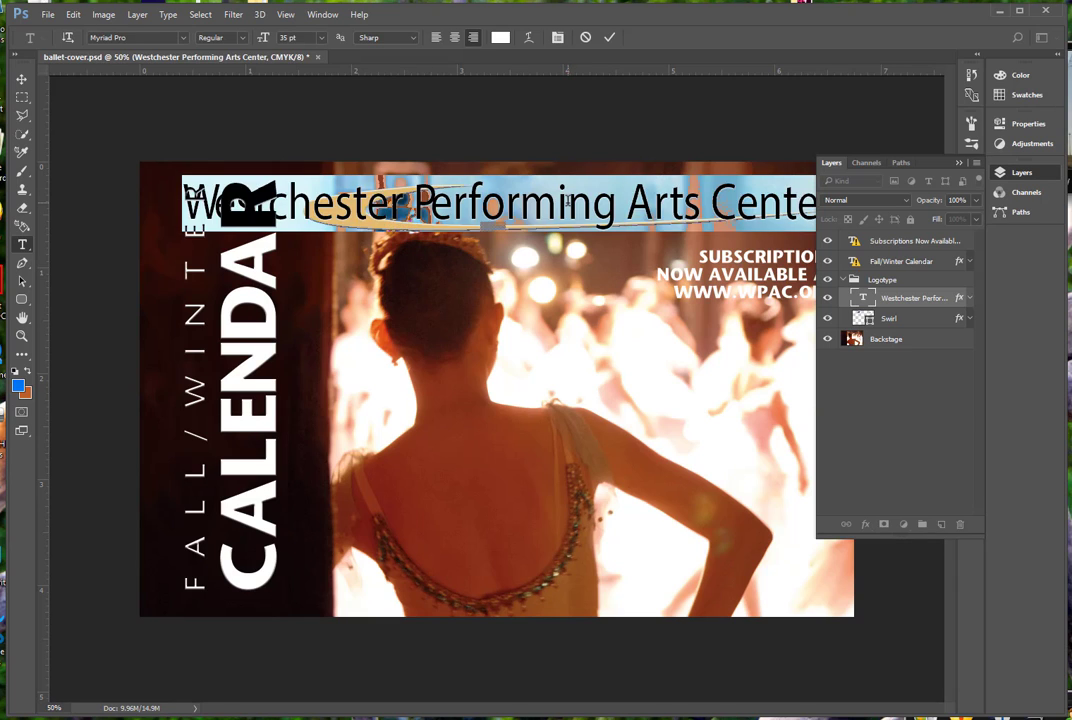
left_click(567, 203)
double_click(567, 203)
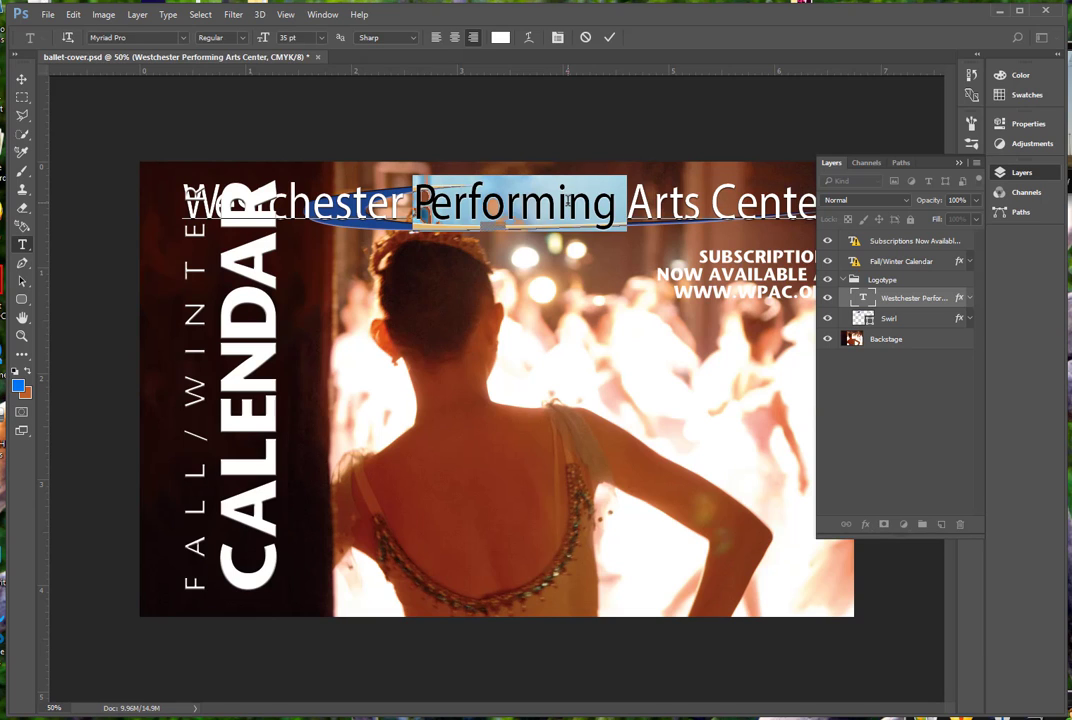
triple_click(567, 201)
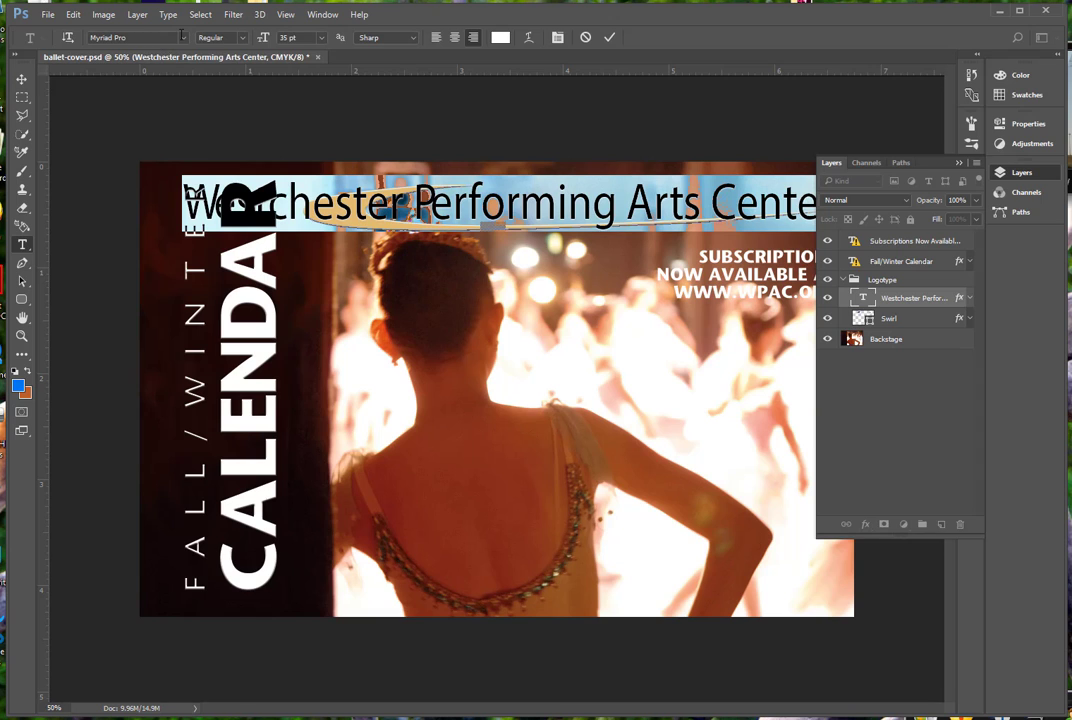
left_click(184, 38)
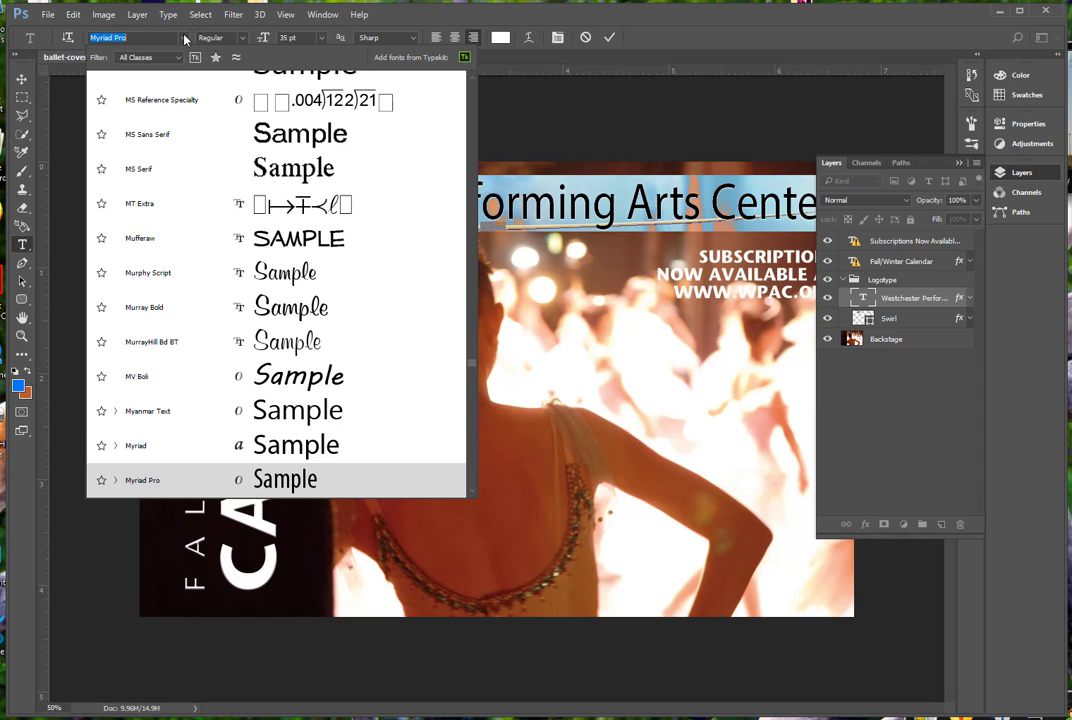
type("citrin")
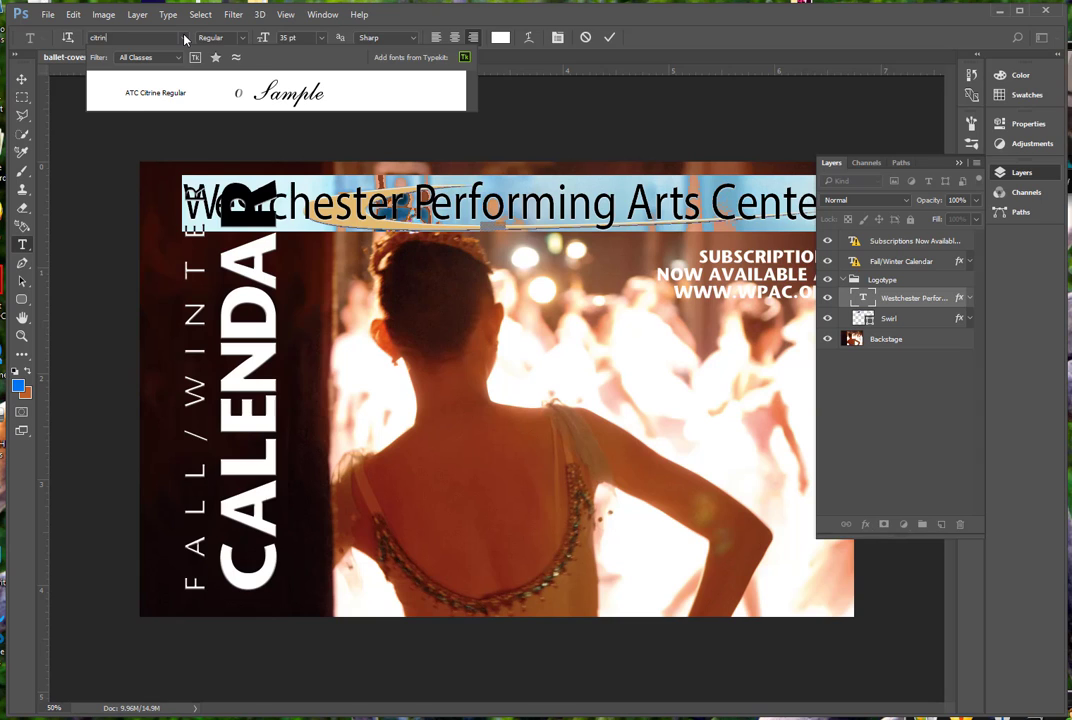
left_click(270, 92)
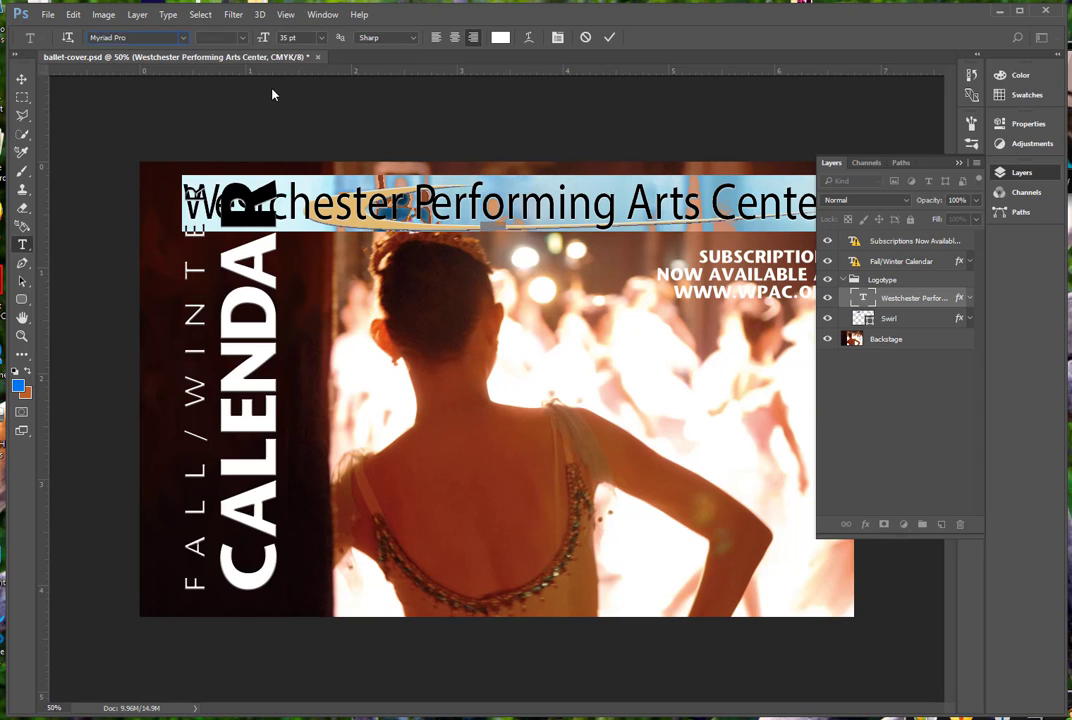
left_click(609, 38)
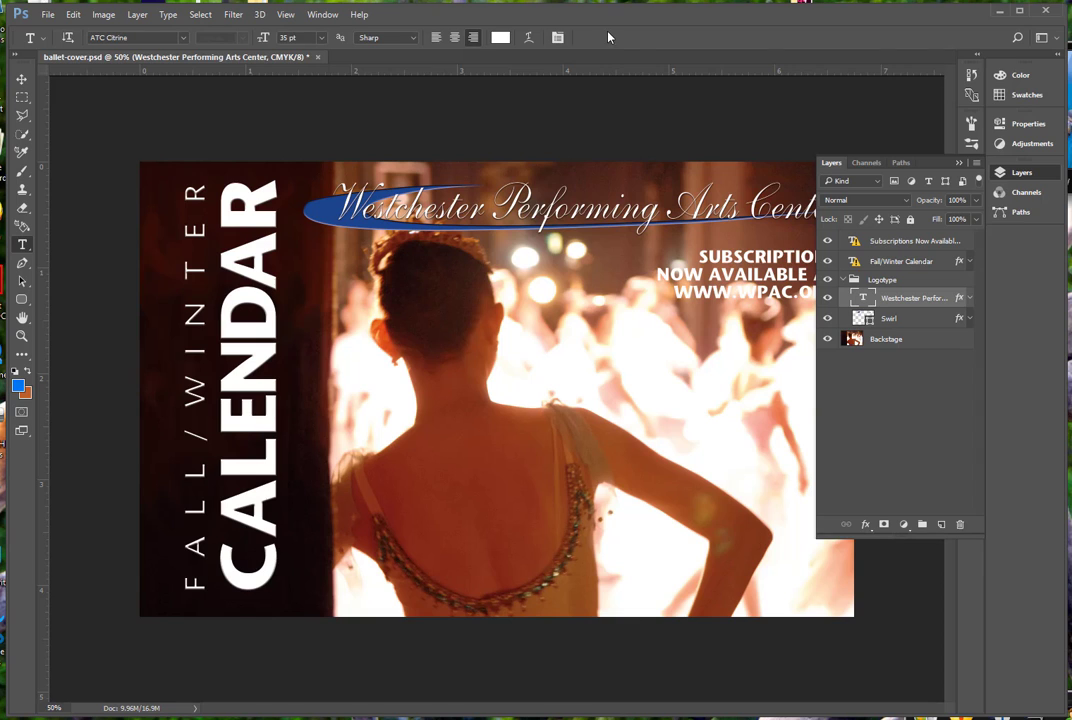
Accept font substitution for the Subscriptions Now Available text and set all its lines to ATC Onyx Bold.
left_click(785, 261)
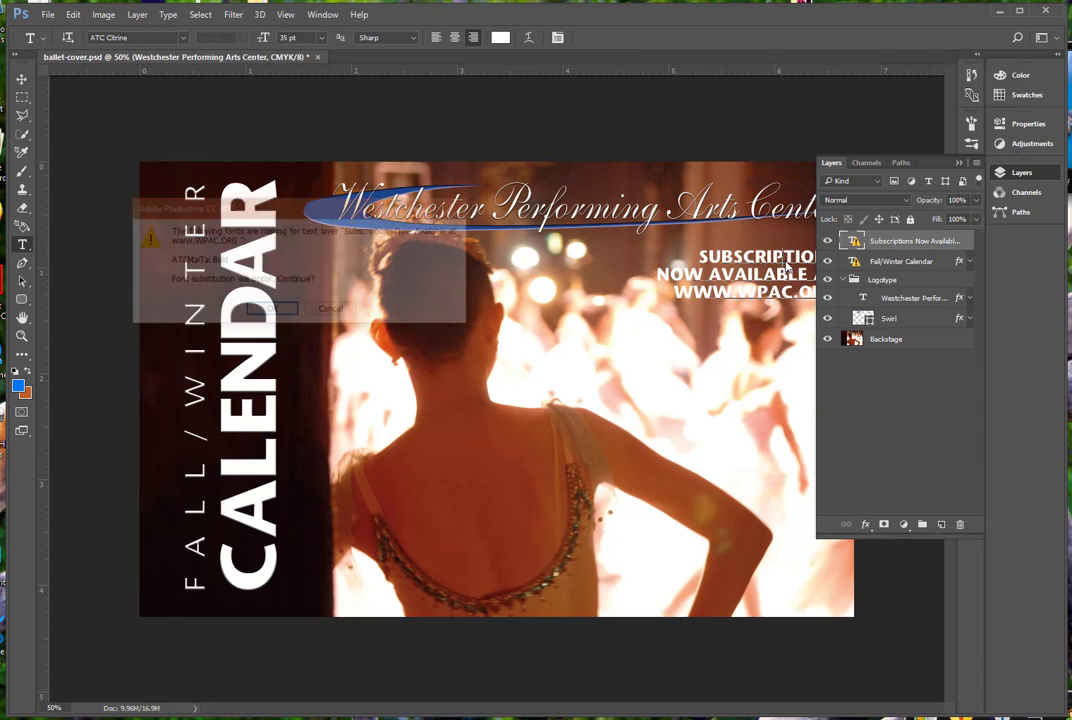
left_click(290, 310)
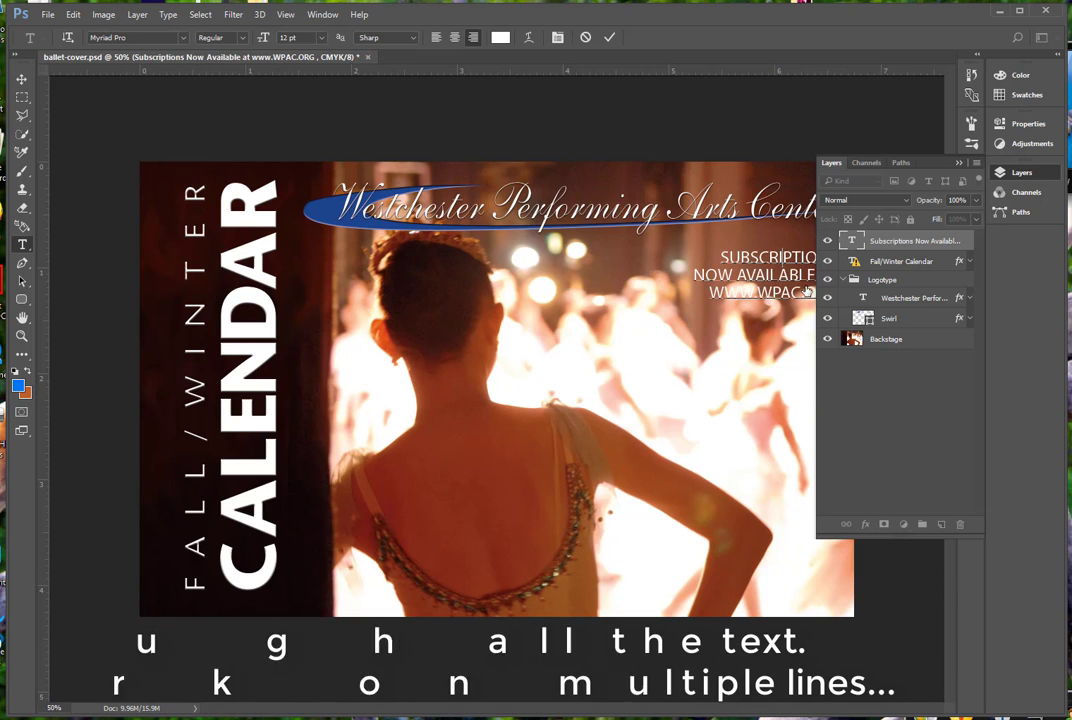
left_click_drag(720, 252, 810, 294)
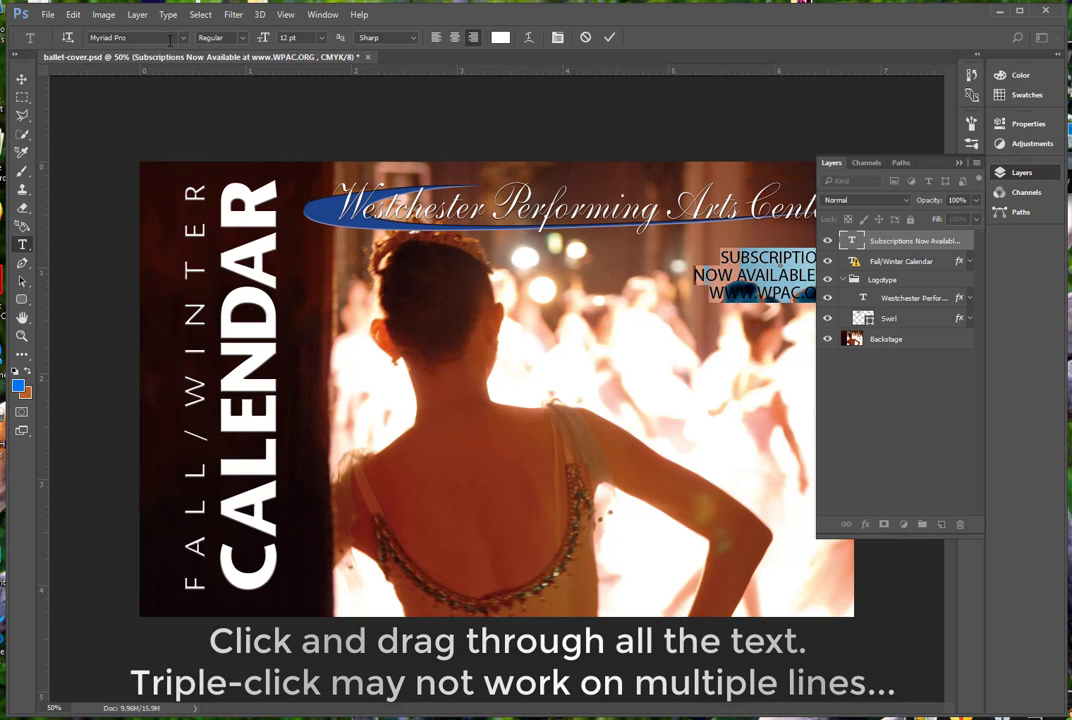
left_click(170, 40)
type("on")
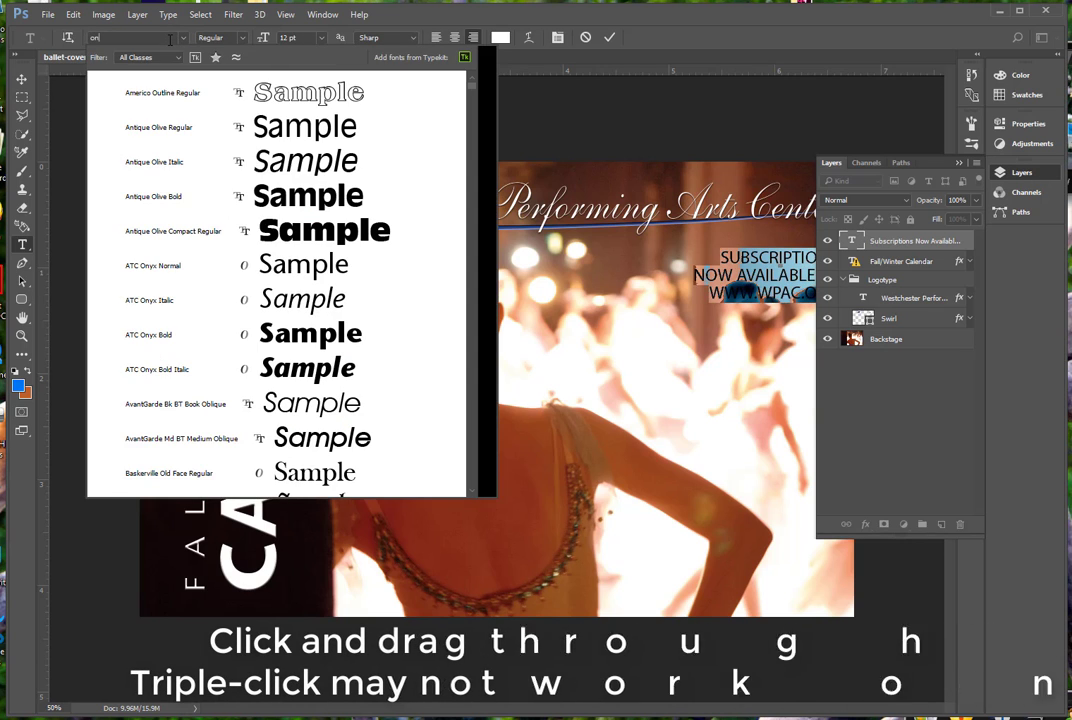
type("y")
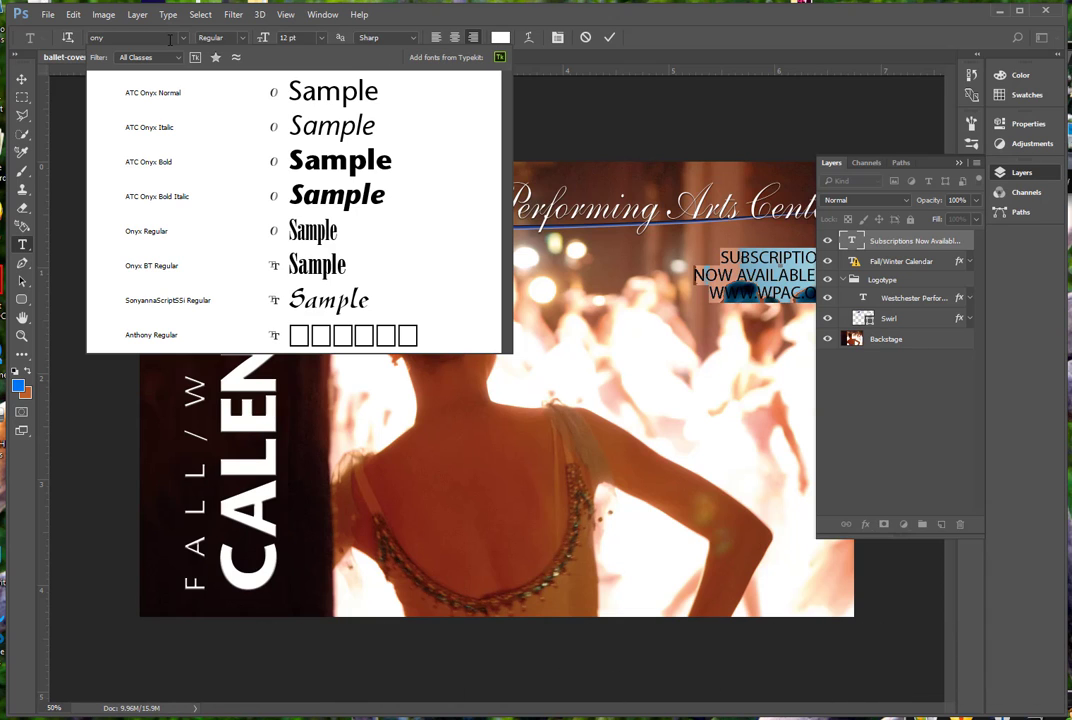
left_click(313, 167)
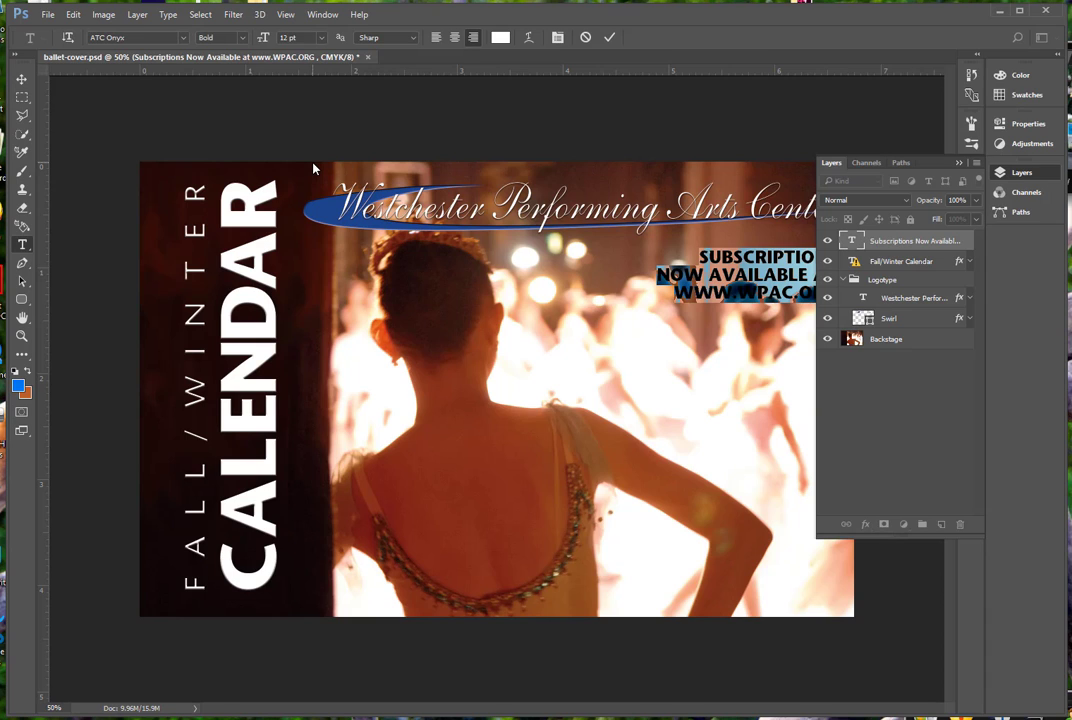
key("ctrl+Return")
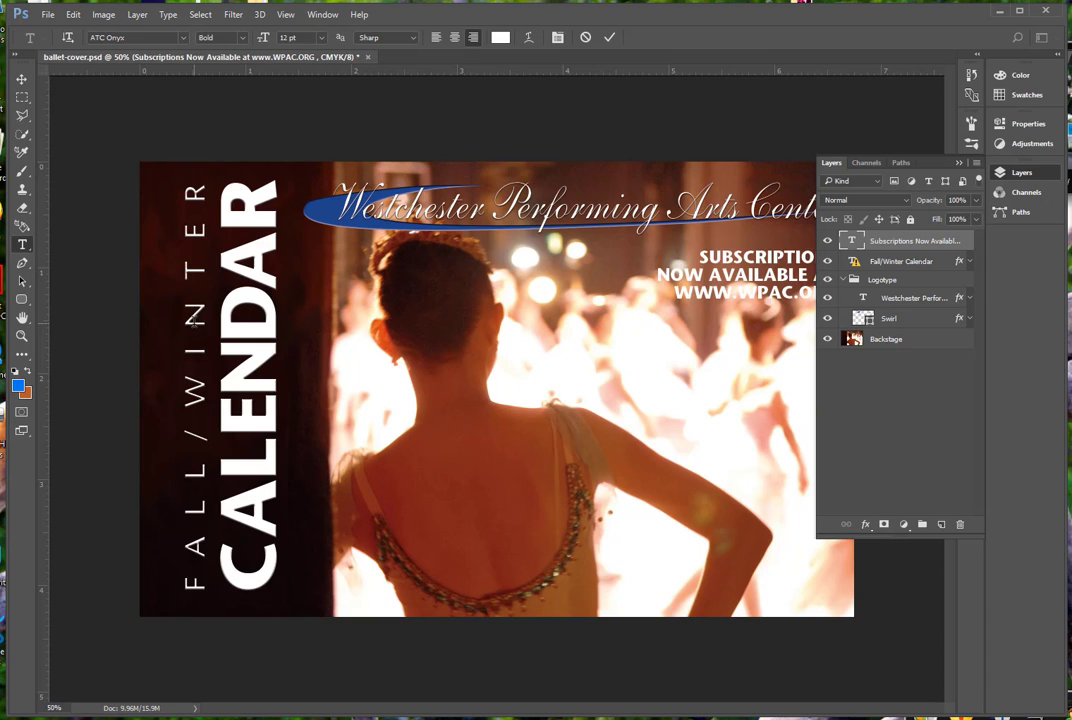
Accept font substitution for the Fall/Winter Calendar layer and set its FALL/WINTER line to the ATC Onyx font.
left_click(195, 318)
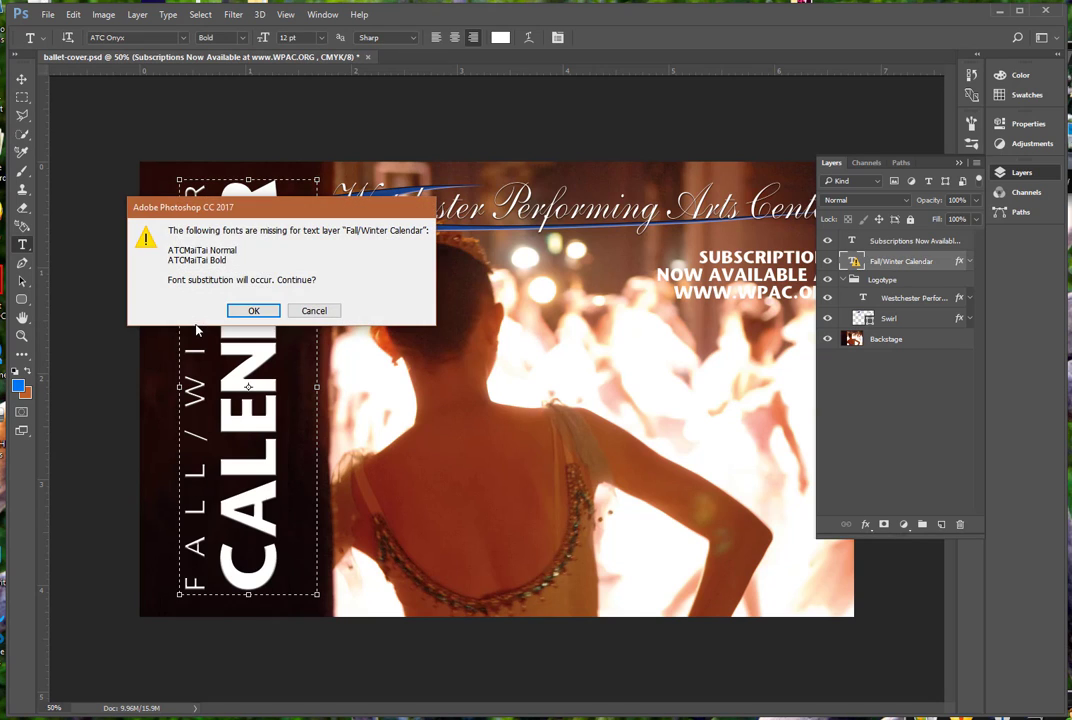
left_click(254, 311)
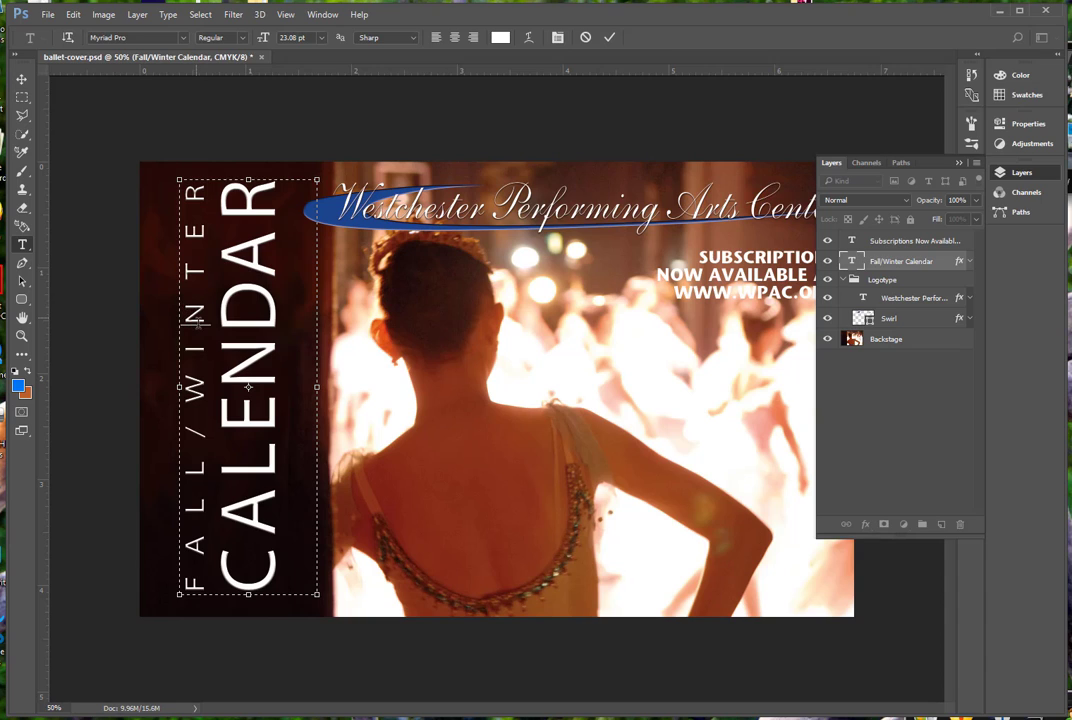
left_click_drag(197, 322, 194, 285)
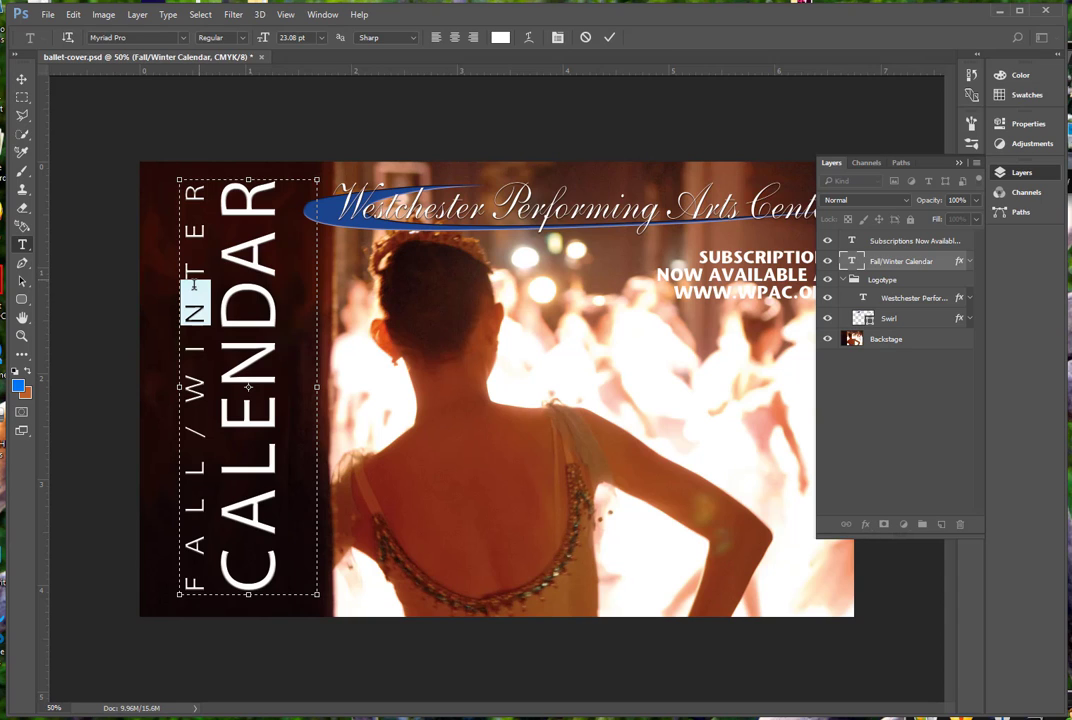
triple_click(194, 285)
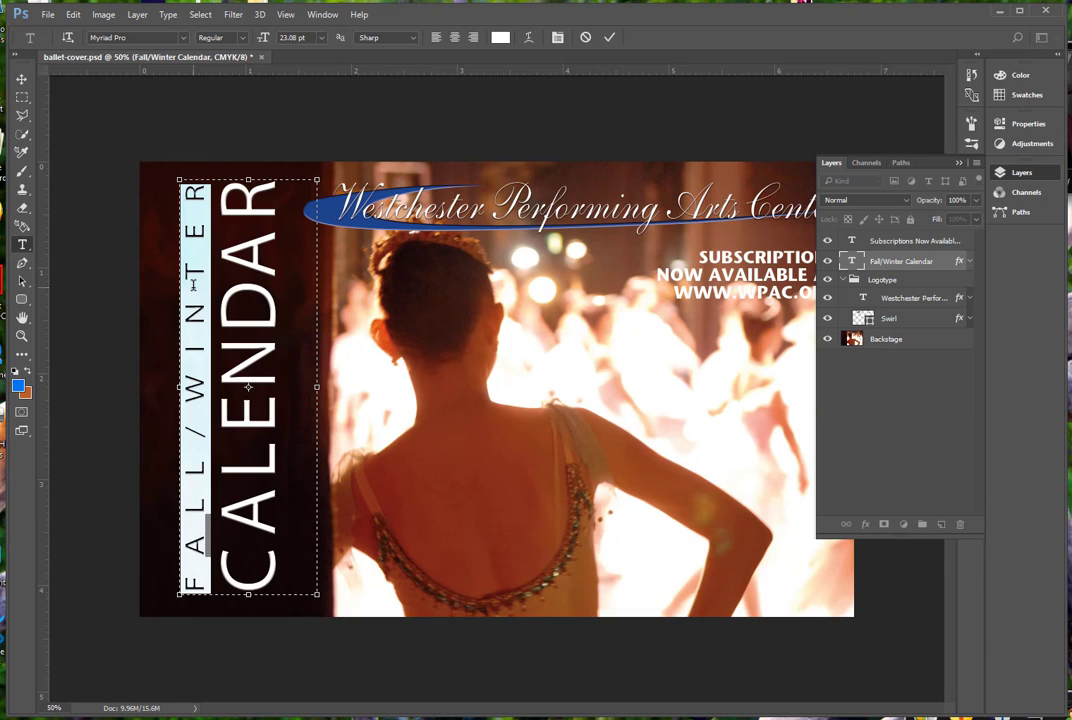
left_click(151, 39)
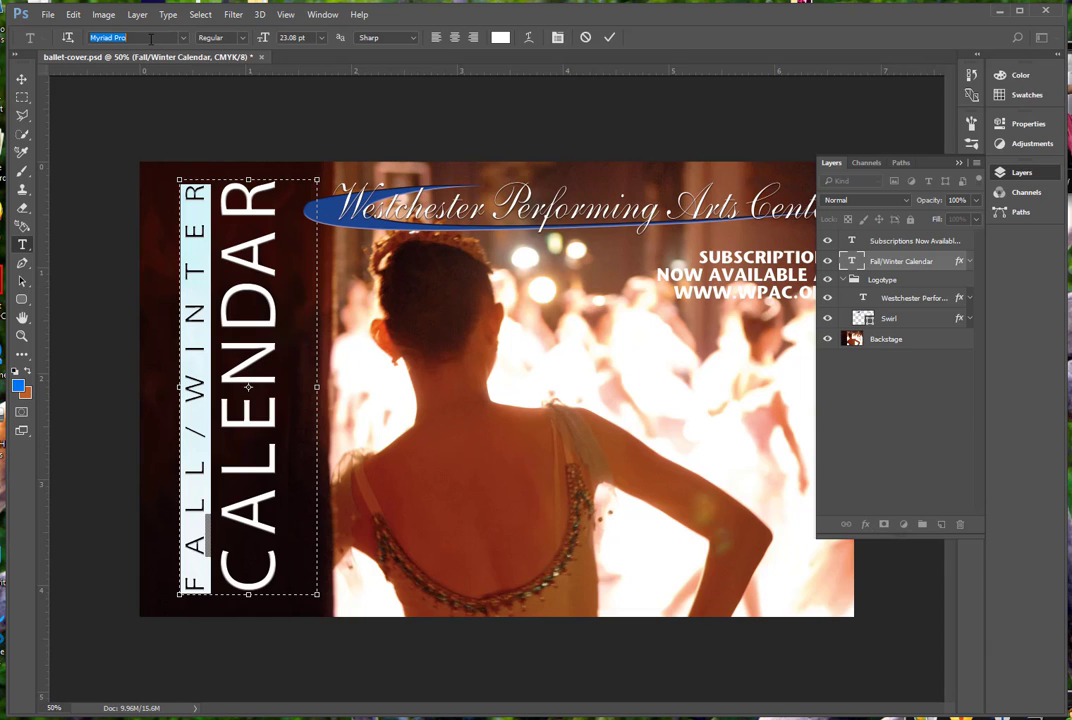
type("onyx")
Set the CALENDAR line of the vertical title to ATC Onyx Bold.
double_click(249, 347)
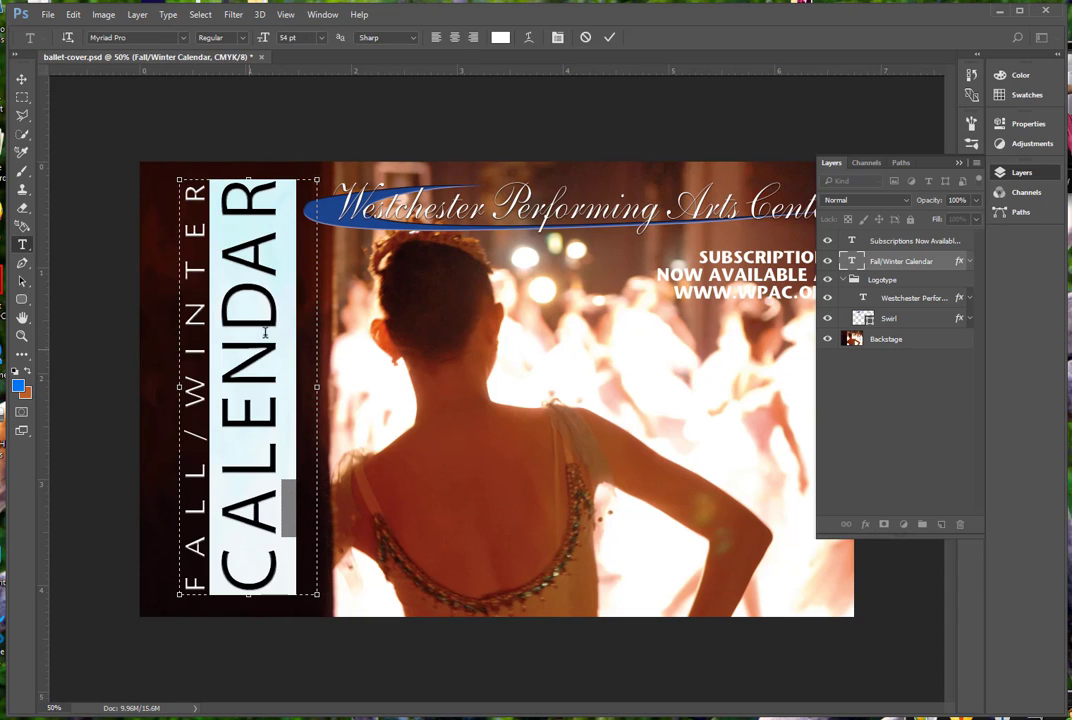
left_click(100, 37)
type("onyx")
left_click(373, 167)
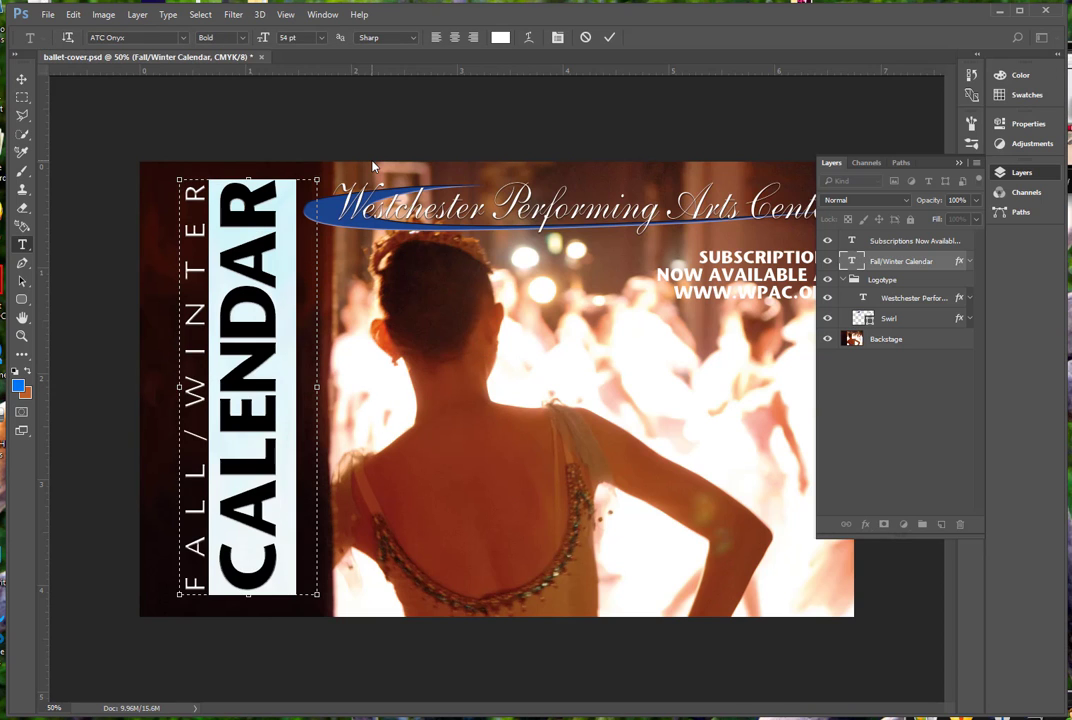